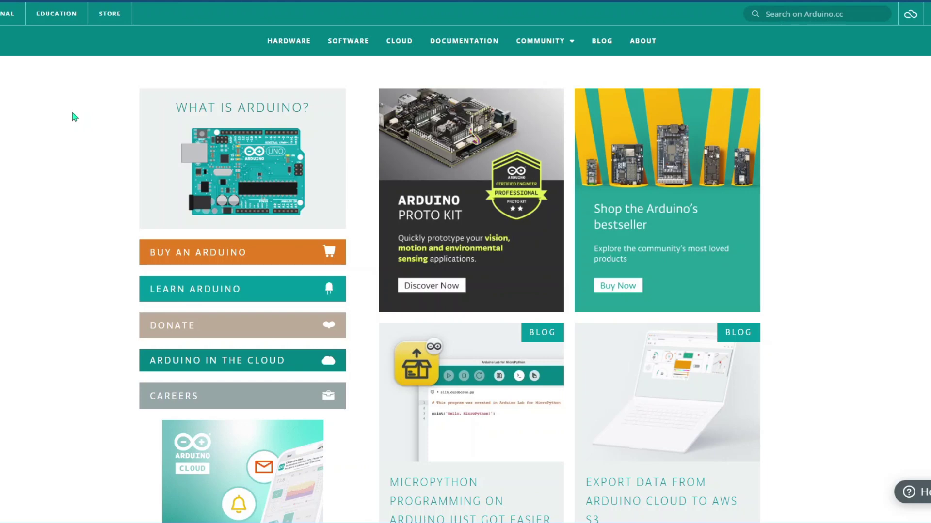
- From the Software page, download Arduino IDE 2.3.4 for 64-bit Windows 10 and newer
click(353, 42)
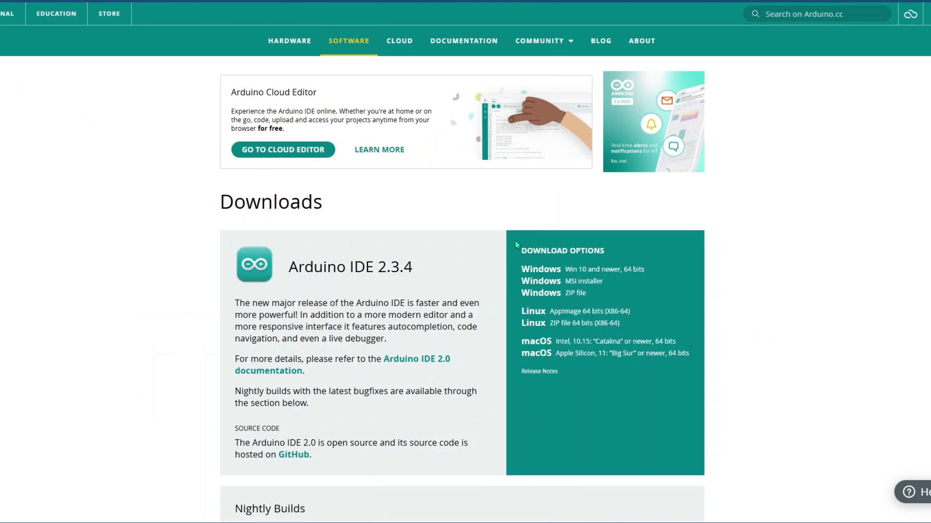
click(543, 277)
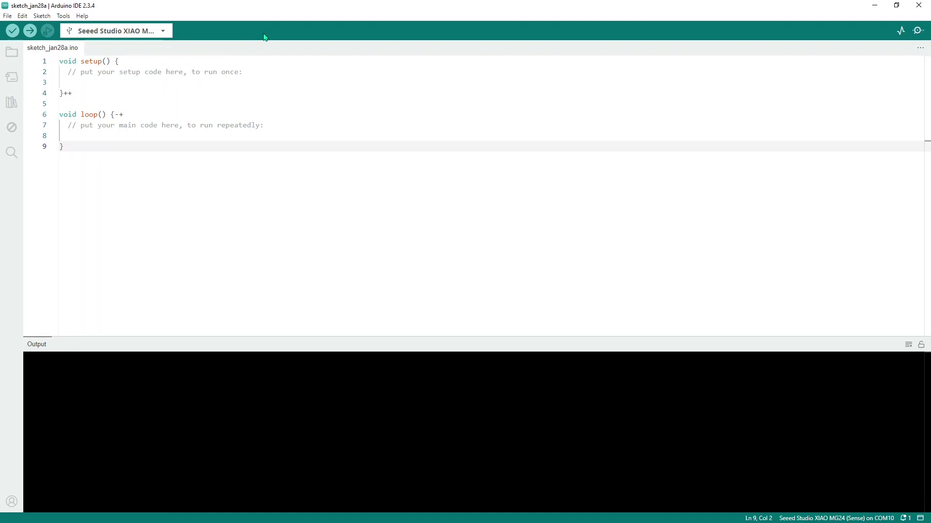
- In Boards Manager, search 'silicon labs' and install the Silicon Labs 2.2.0 package
click(13, 85)
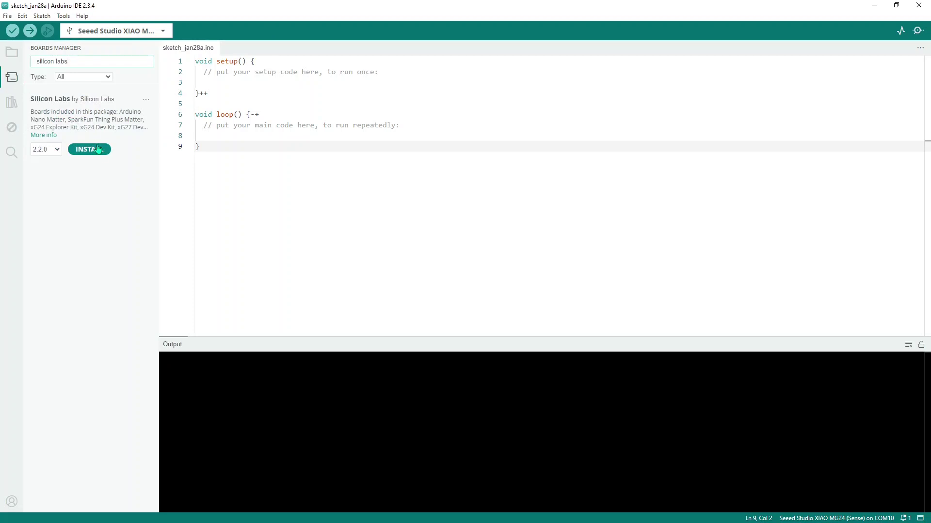
mouse_move(89, 150)
click(99, 156)
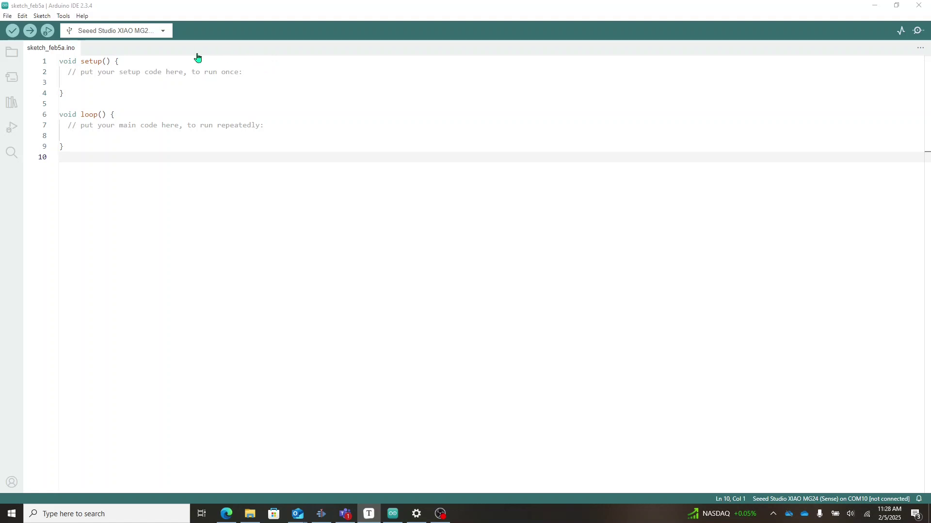
- Select Seeed Studio XIAO MG24 (Sense) on COM8 via 'Select other board and port'
click(162, 31)
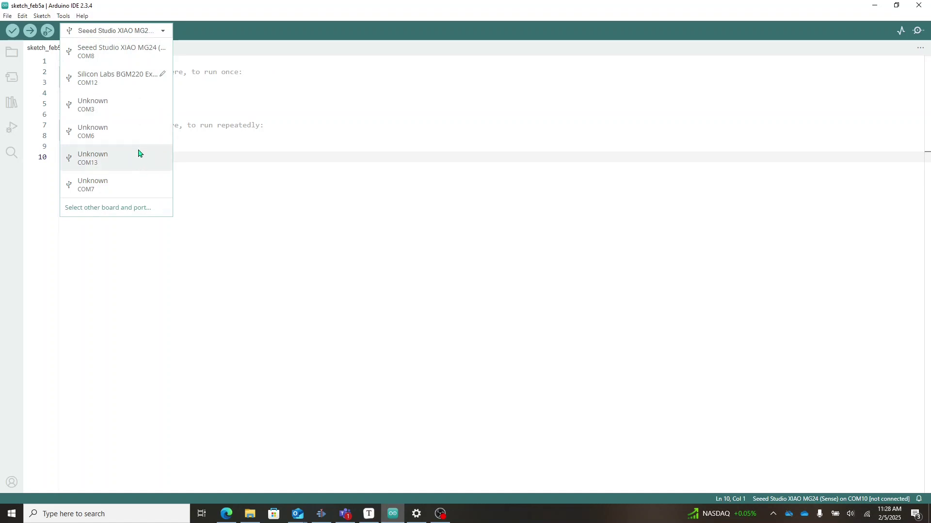
click(139, 207)
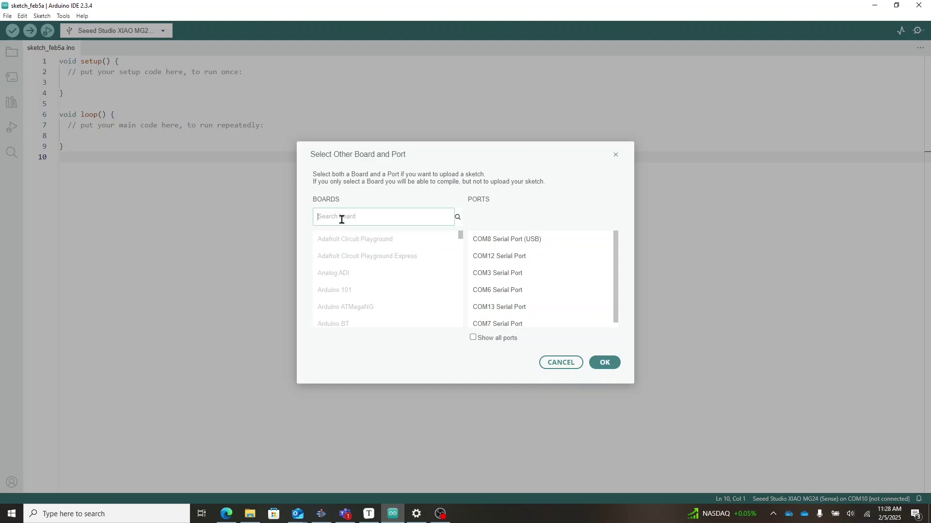
text(seee)
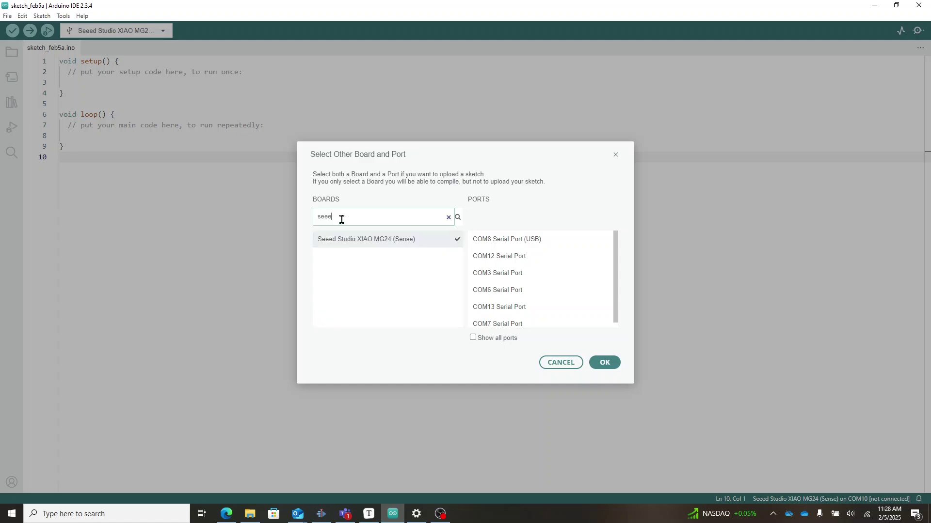
text(d)
click(356, 240)
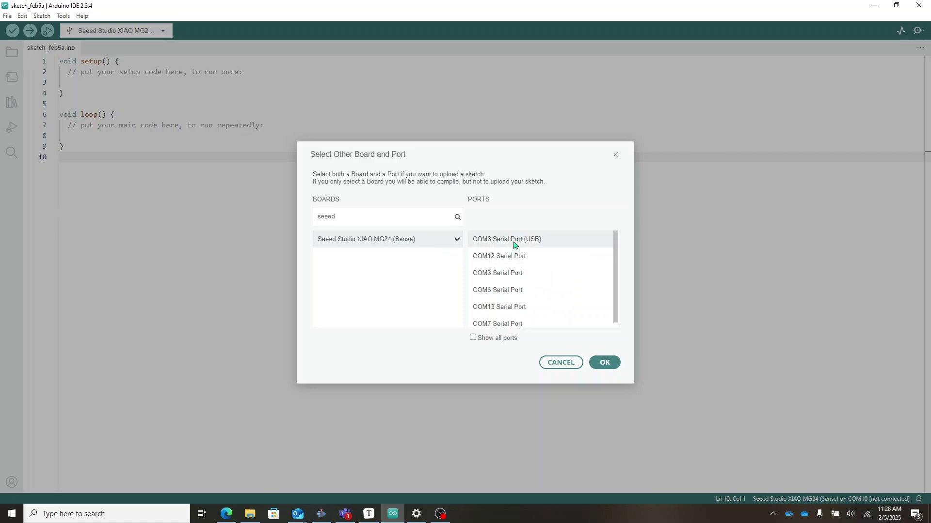
click(604, 363)
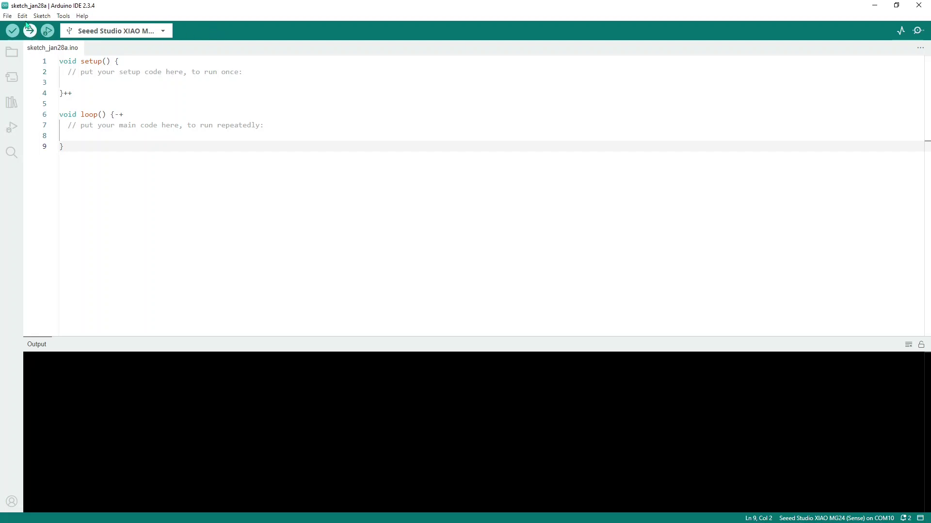
- Load File > Examples > SilabsMicrophoneAnalog > MicrophoneVolume into a new window
click(8, 15)
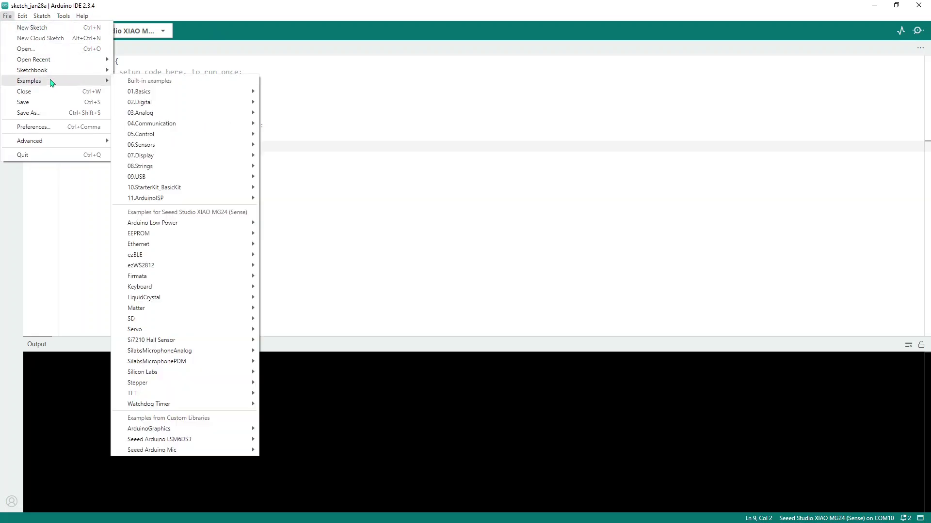
mouse_move(30, 80)
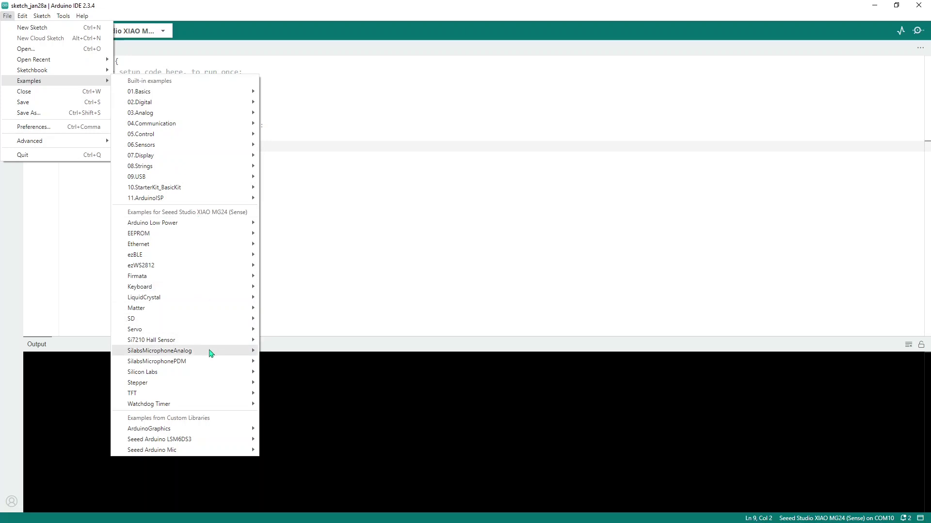
mouse_move(160, 350)
click(294, 351)
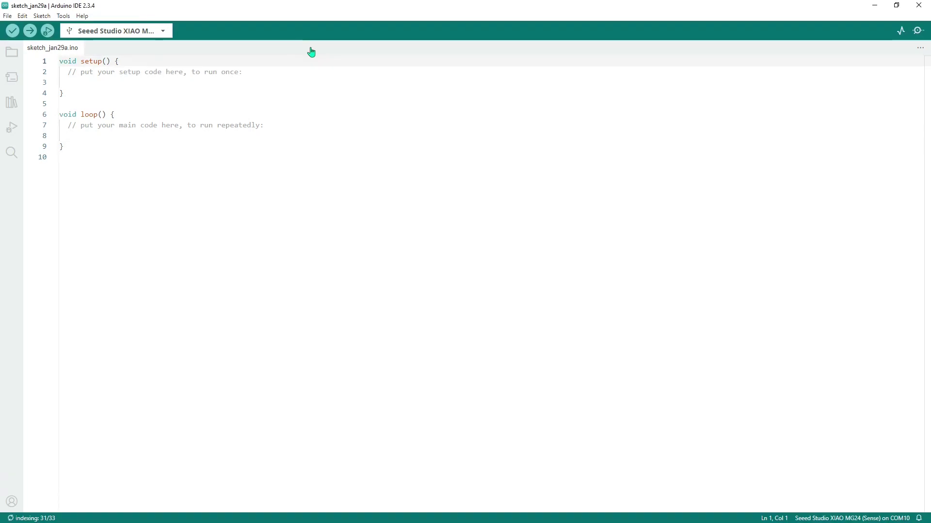
click(7, 17)
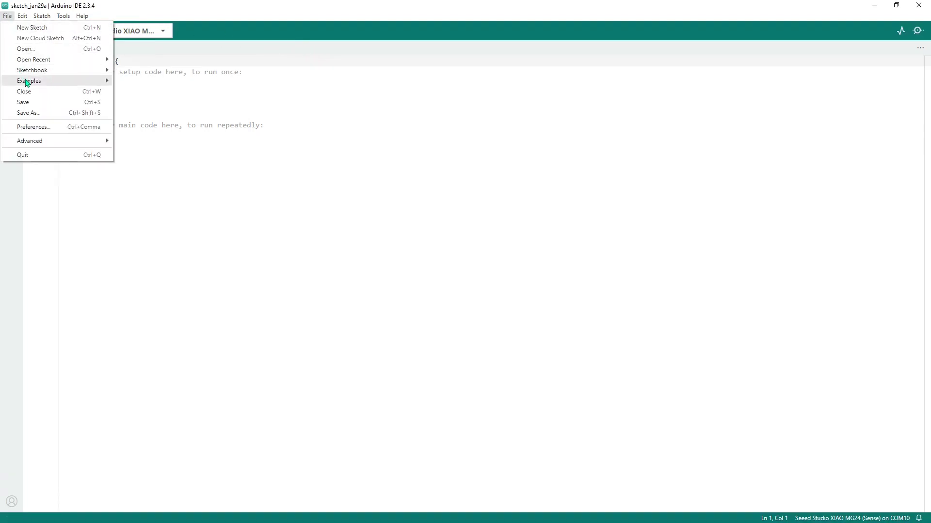
mouse_move(29, 81)
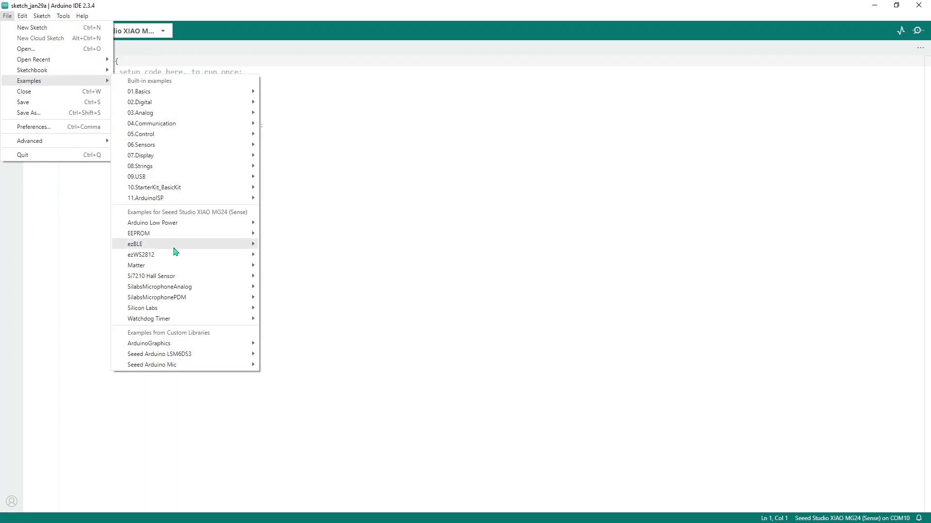
mouse_move(159, 286)
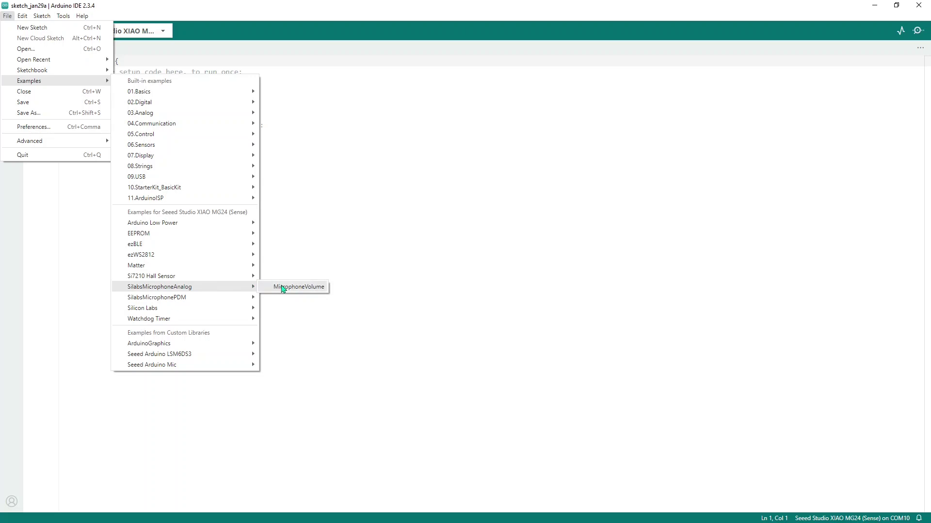
click(282, 289)
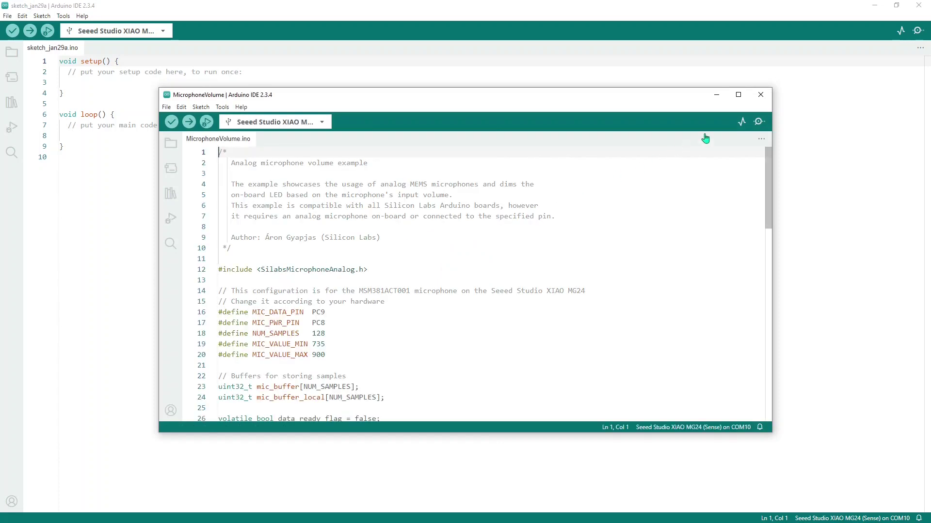
- Maximize the window and confirm Tools > Protocol stack is set to None
click(739, 94)
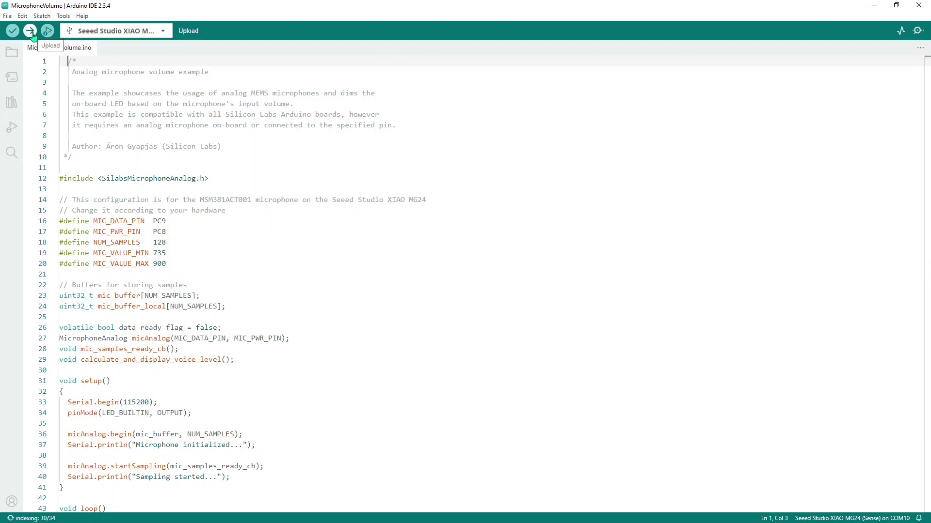
click(62, 16)
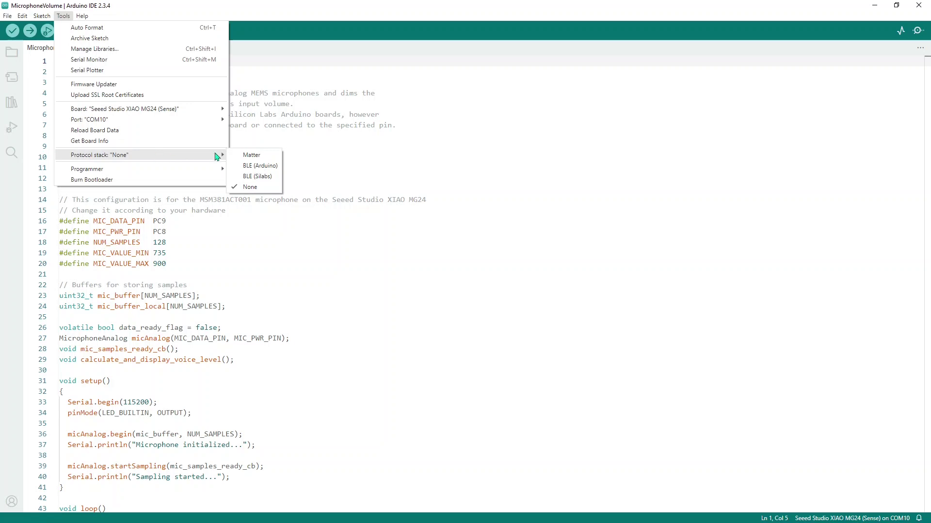
click(249, 181)
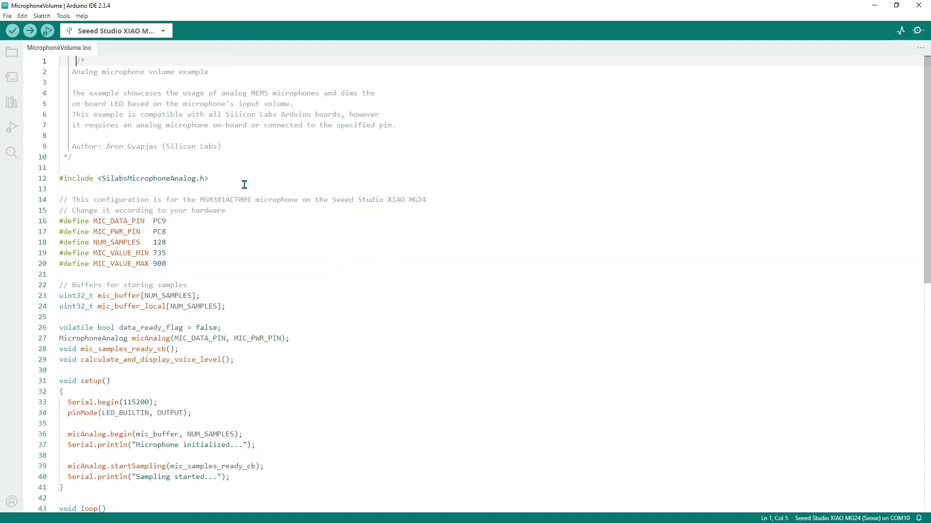
- Upload MicrophoneVolume to the XIAO MG24 and view the readings in the Serial Monitor
click(30, 30)
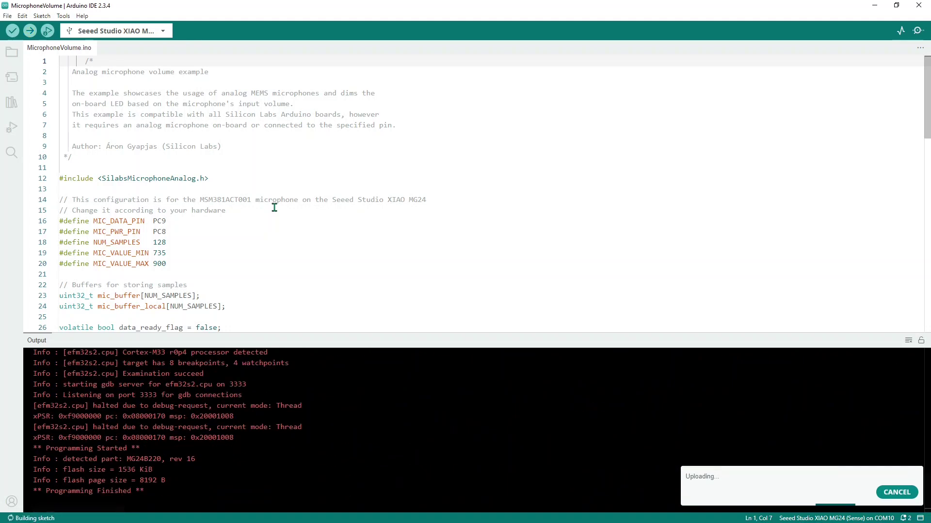
click(269, 232)
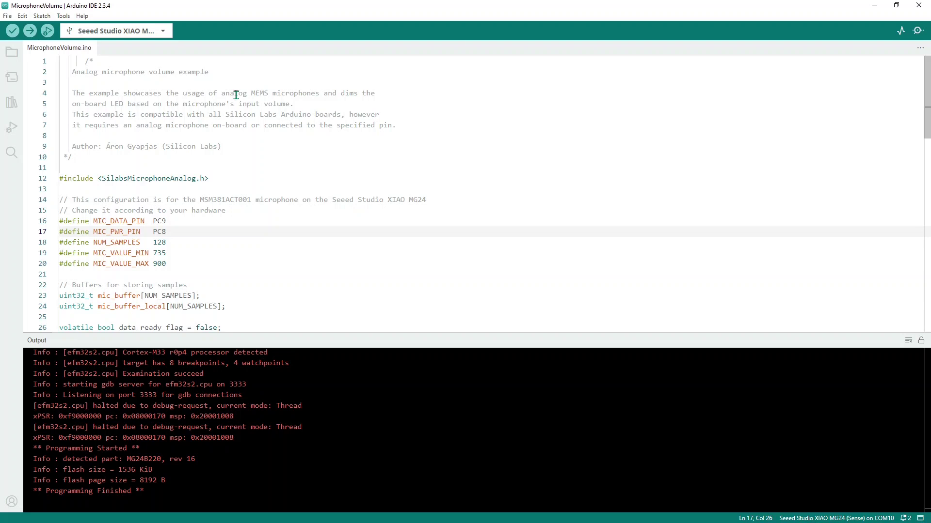
click(918, 36)
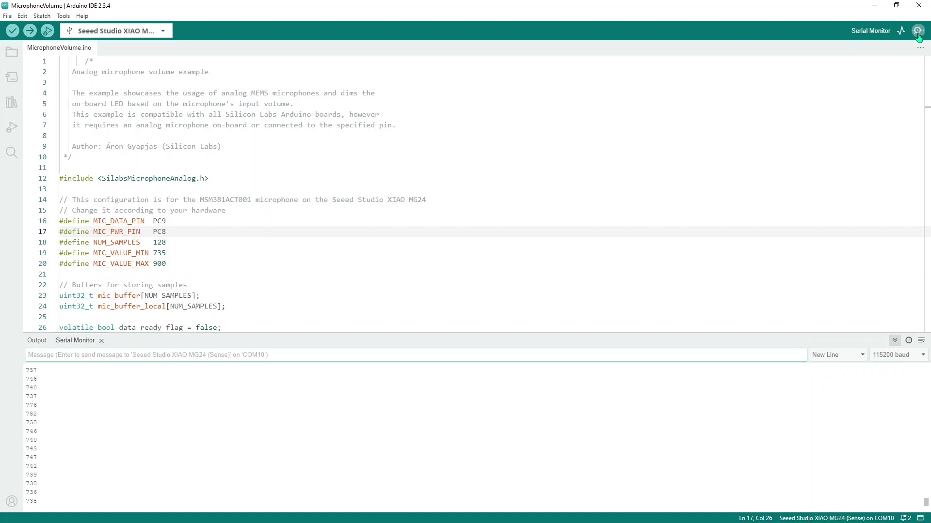
- Show the microphone value as a live graph in the Serial Plotter, around 735
click(901, 34)
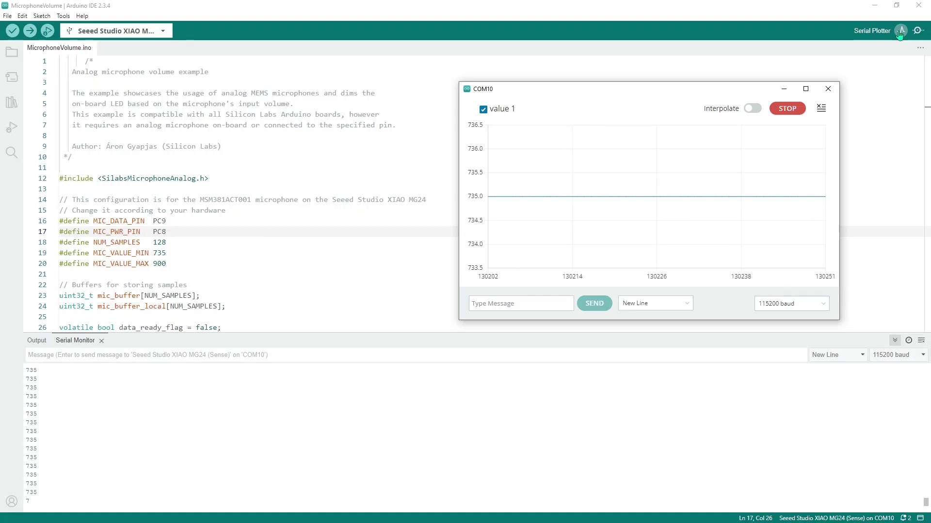